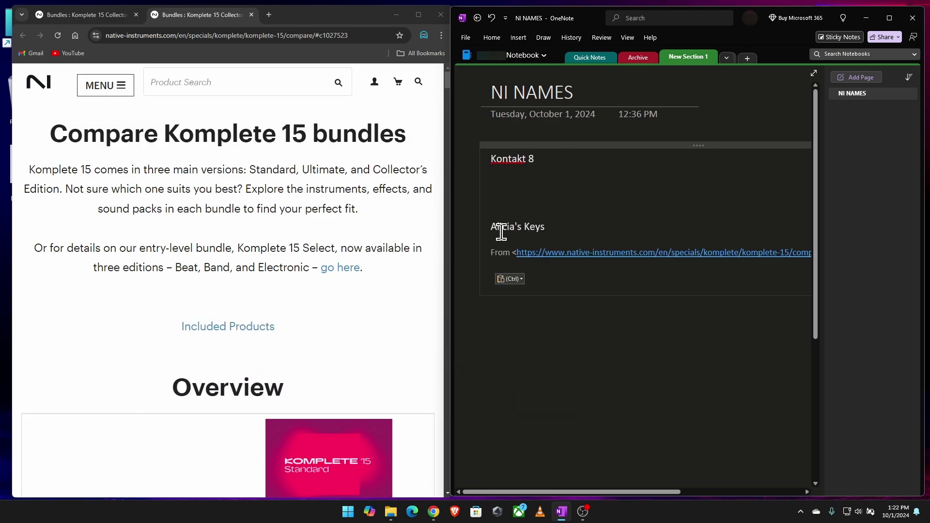
# - Remove the Alicia's Keys entry and copy Massive X from the Komplete 15 comparison page
pyautogui.moveTo(493, 227); pyautogui.dragTo(565, 230)
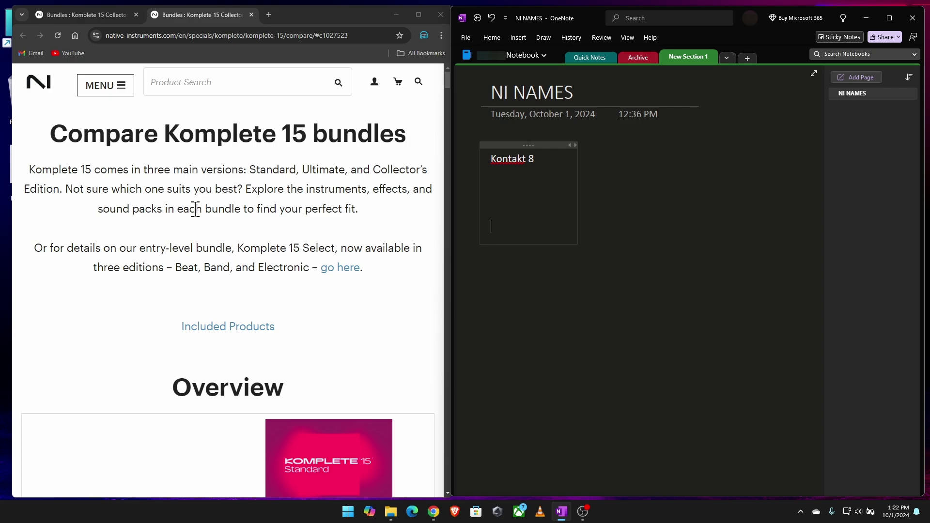
pyautogui.doubleClick(162, 137)
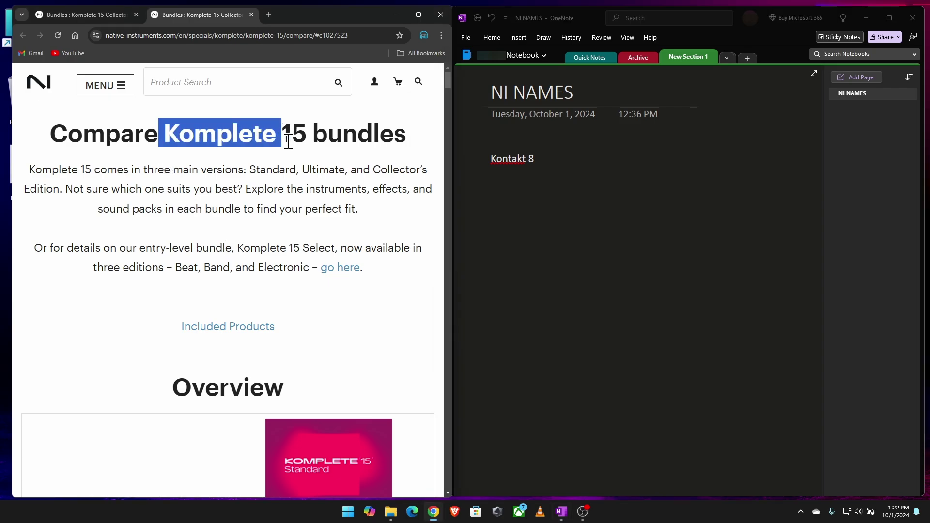
pyautogui.click(176, 301)
pyautogui.scroll(-12, 146, 290)
pyautogui.scroll(-6, 111, 286)
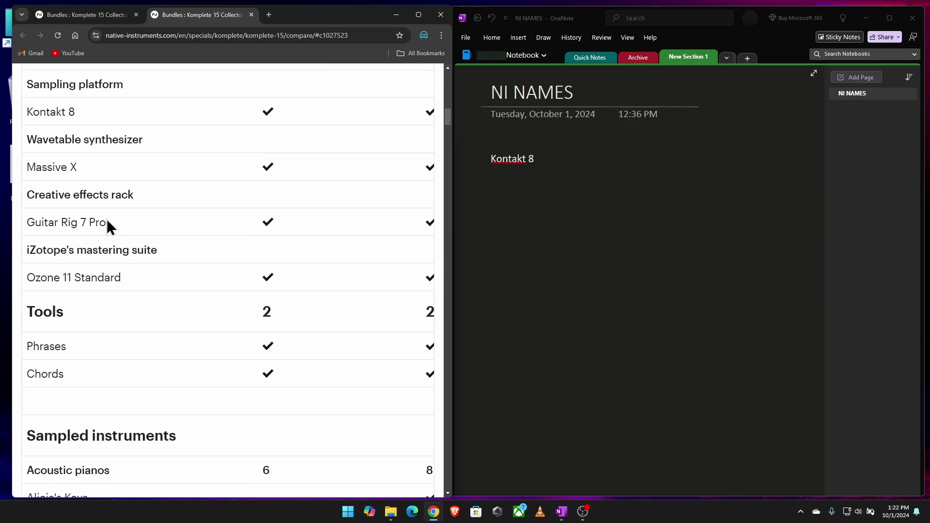
pyautogui.moveTo(77, 161); pyautogui.dragTo(27, 166)
pyautogui.rightClick(36, 162)
pyautogui.click(50, 173)
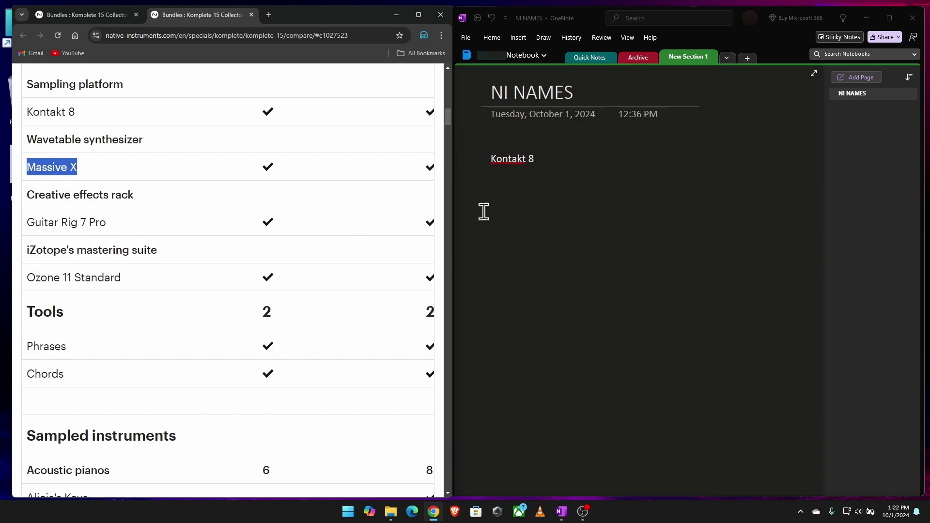
# - Paste Massive X beneath Kontakt 8 with its source link
pyautogui.click(493, 196)
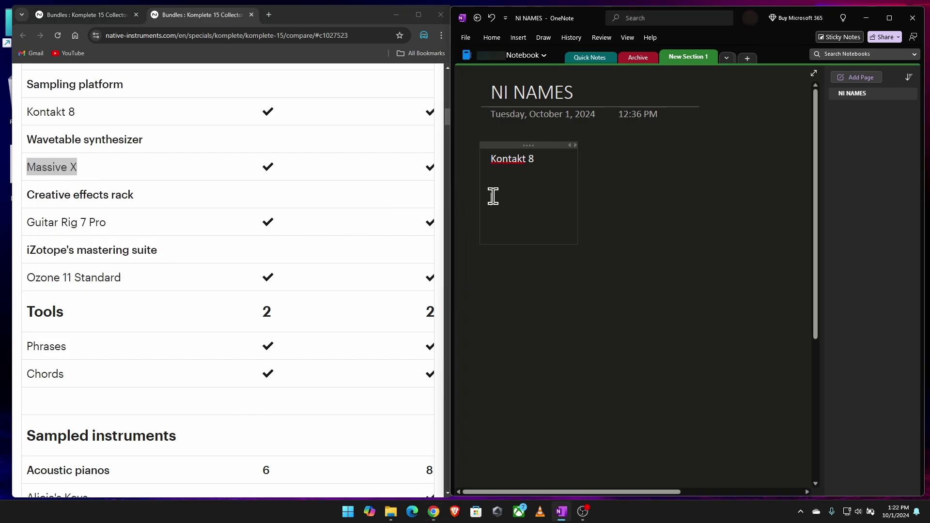
pyautogui.hotkey('ctrl', 'v')
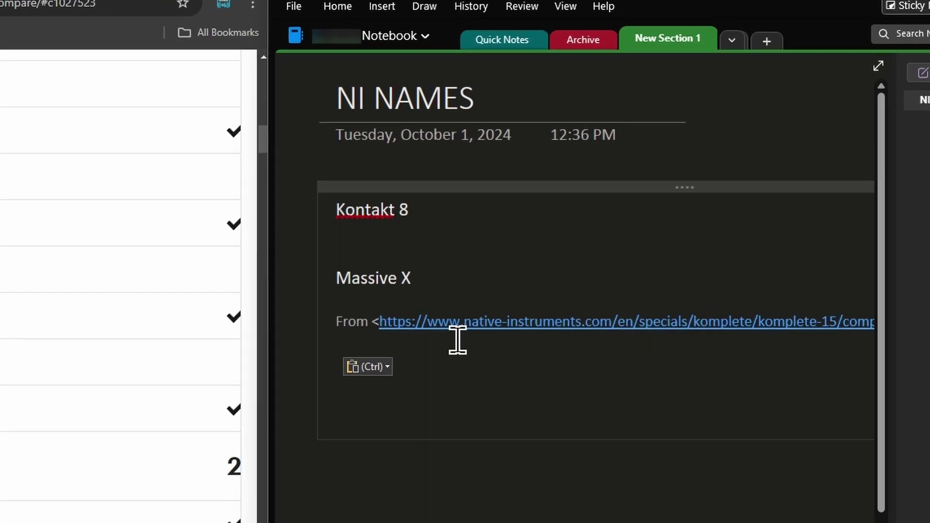
pyautogui.scroll(2, 68, 242)
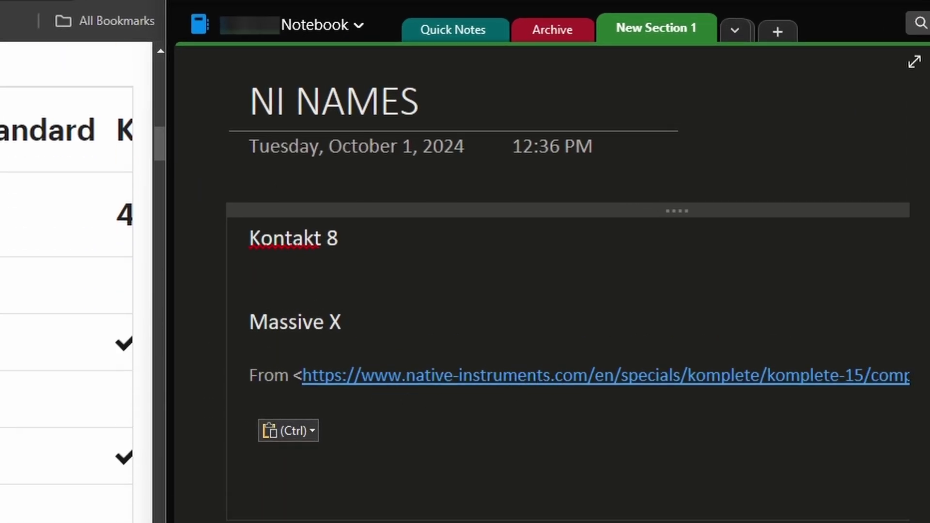
pyautogui.scroll(-10, 228, 301)
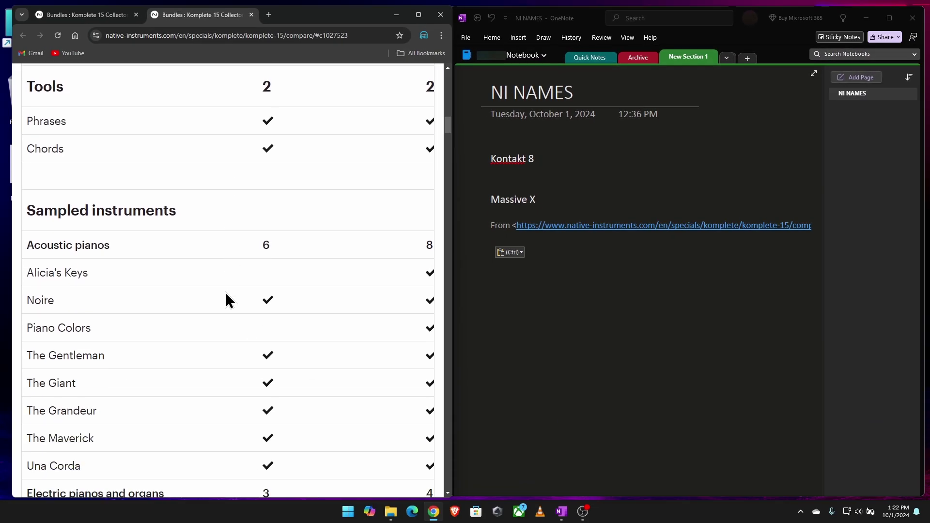
# - Copy the piano names Alicia's Keys through Una Corda and paste them below Massive X
pyautogui.moveTo(28, 211); pyautogui.dragTo(120, 393)
pyautogui.hotkey('ctrl', 'c')
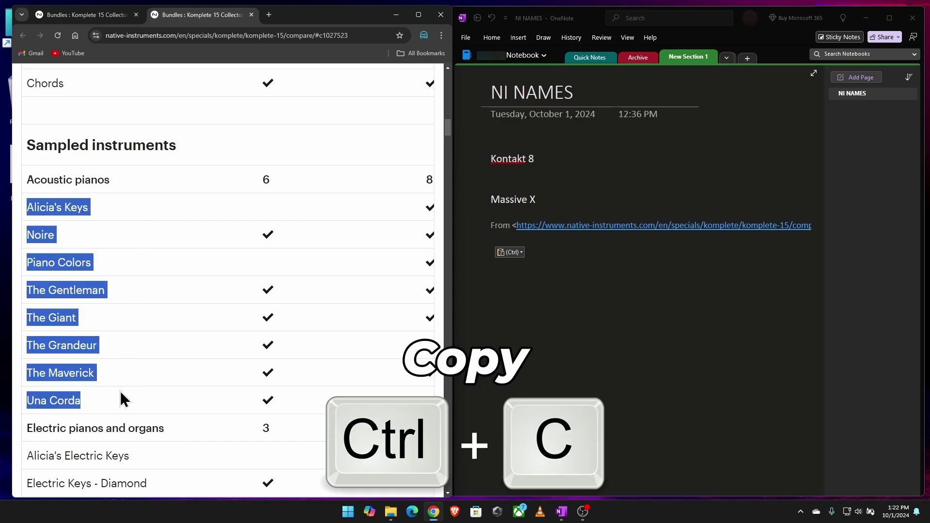
pyautogui.click(496, 292)
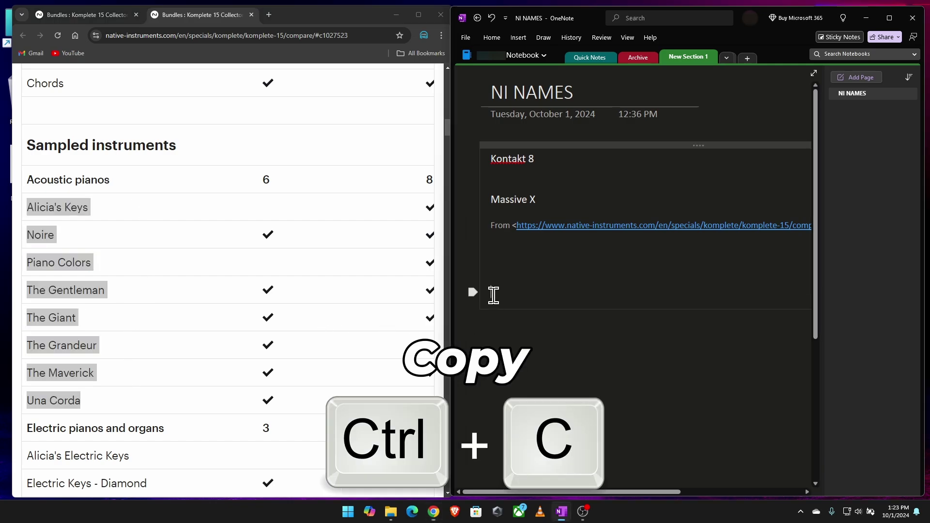
pyautogui.hotkey('ctrl', 'v')
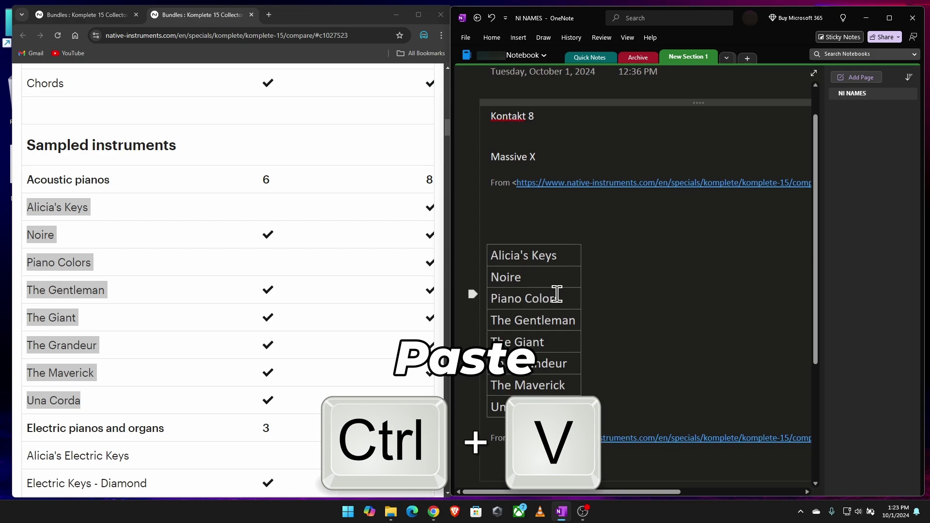
# - Review the pasted piano-name table and clear the selection in The Grandeur cell
pyautogui.scroll(-3, 554, 293)
pyautogui.scroll(-3, 131, 189)
pyautogui.scroll(2, 152, 237)
pyautogui.scroll(2, 571, 189)
pyautogui.scroll(-2, 548, 203)
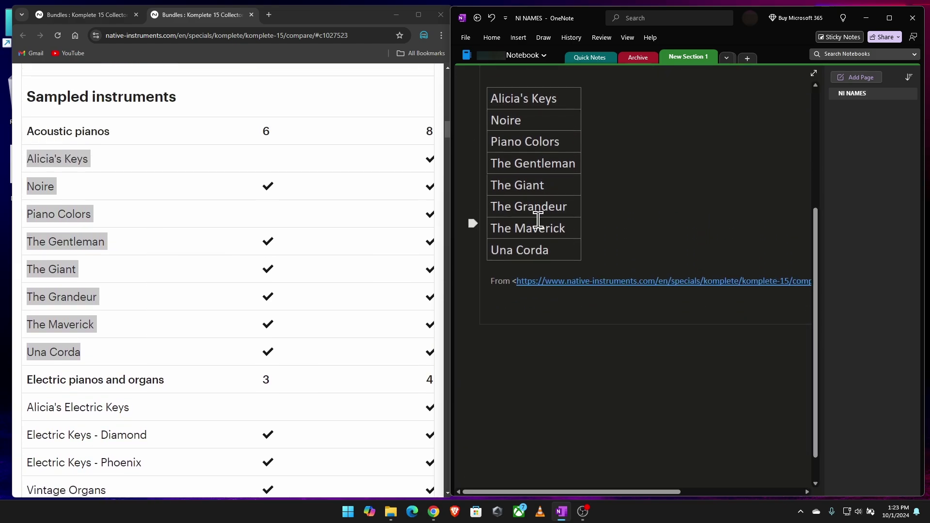
pyautogui.moveTo(498, 207); pyautogui.dragTo(556, 207)
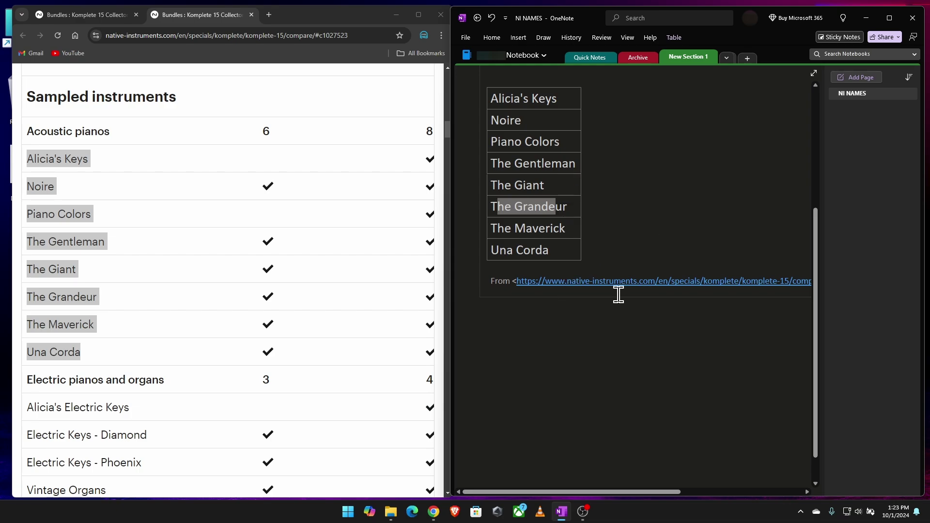
pyautogui.click(680, 280)
pyautogui.scroll(4, 648, 260)
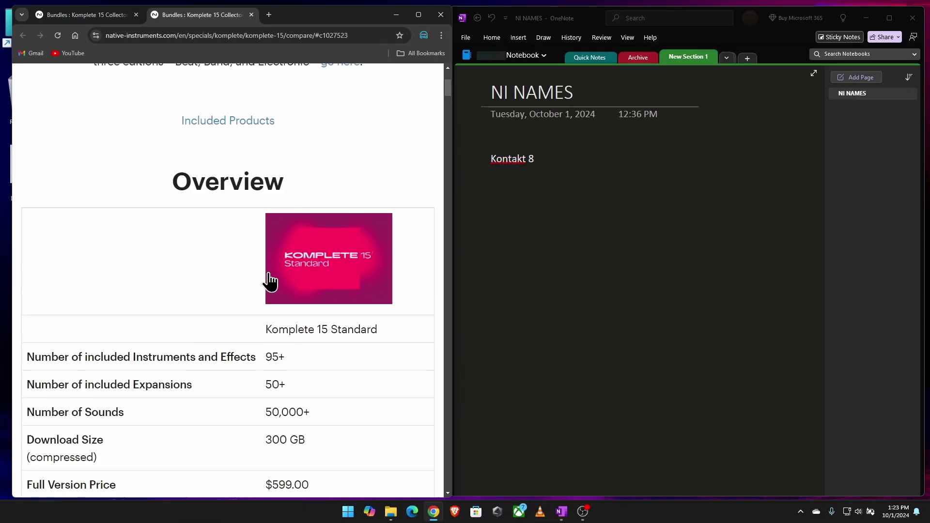
pyautogui.scroll(4, 270, 278)
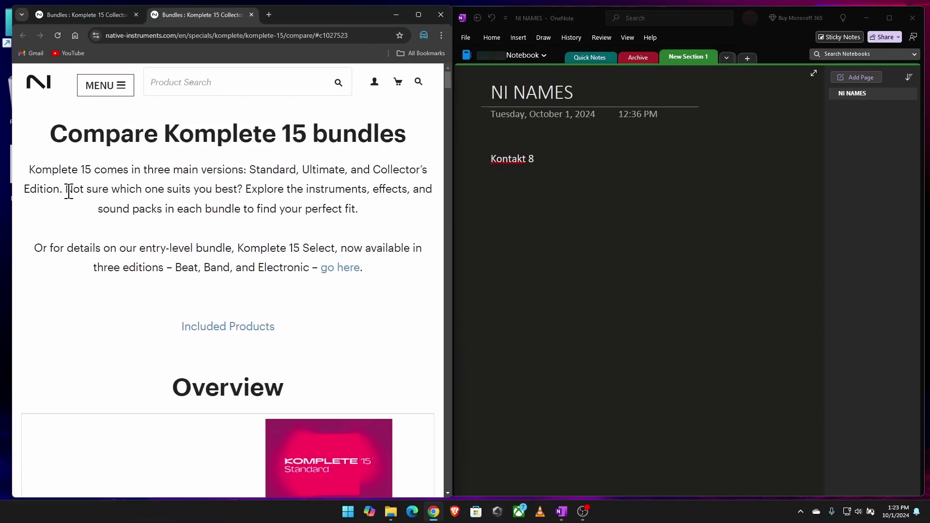
pyautogui.moveTo(68, 192); pyautogui.dragTo(377, 210)
pyautogui.click(550, 241)
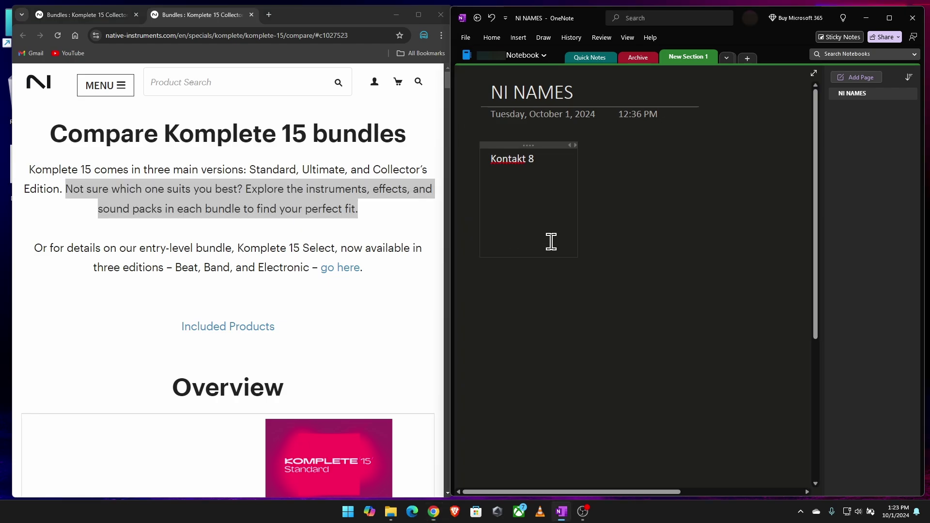
pyautogui.hotkey('ctrl', 'v')
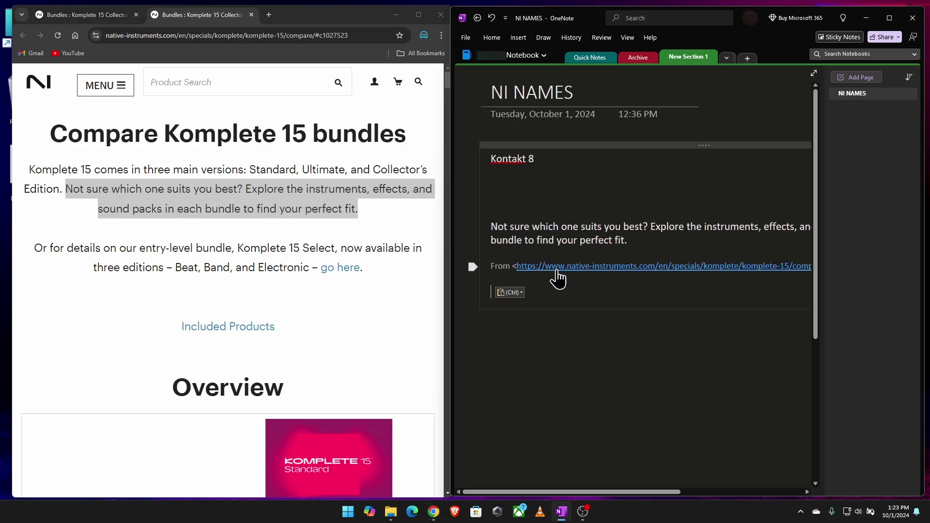
pyautogui.hotkey('ctrl', 'z')
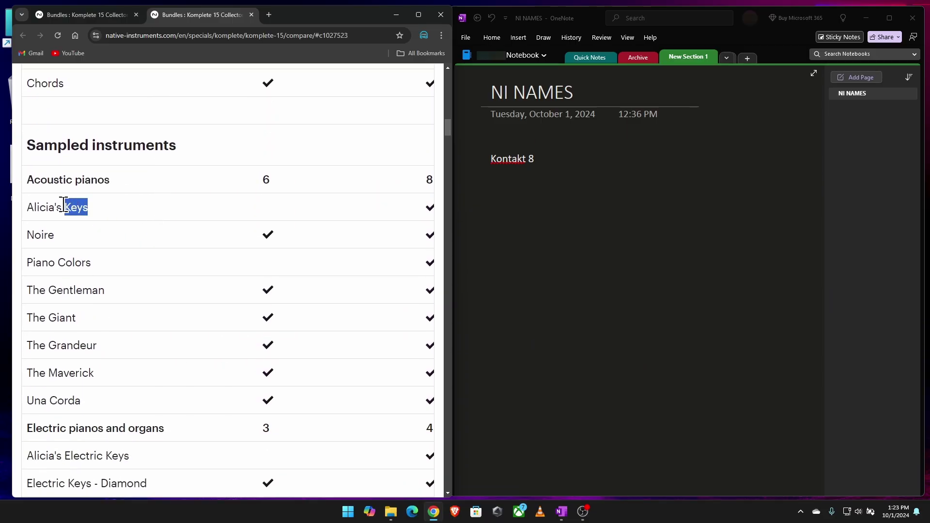
pyautogui.moveTo(64, 204); pyautogui.dragTo(26, 207)
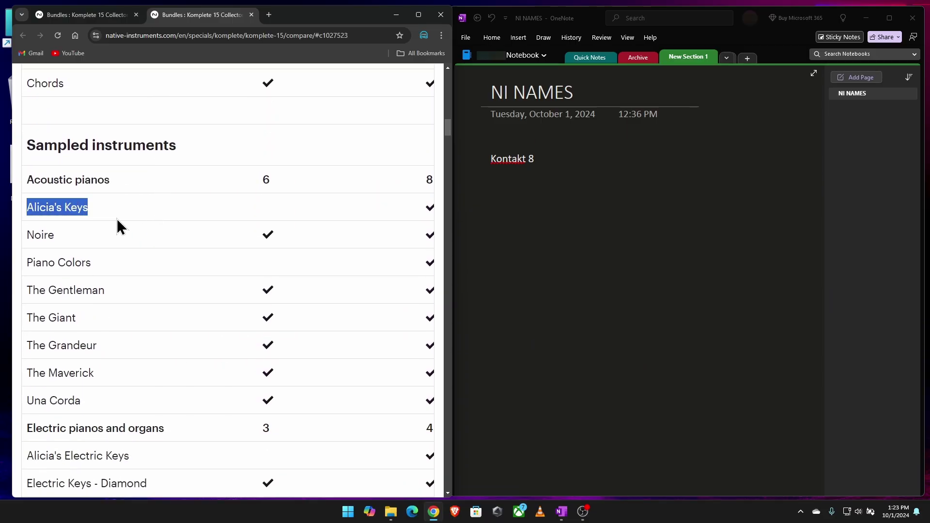
pyautogui.click(481, 208)
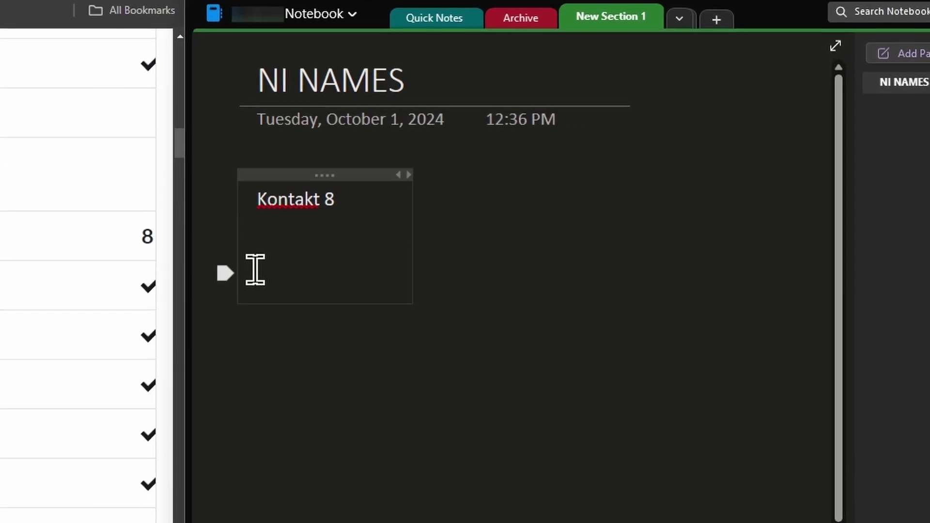
pyautogui.rightClick(344, 244)
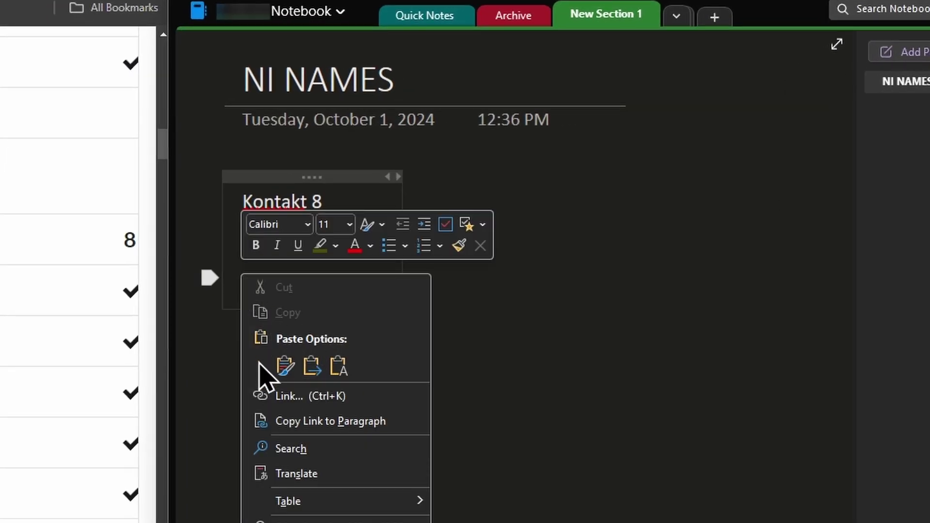
pyautogui.click(337, 366)
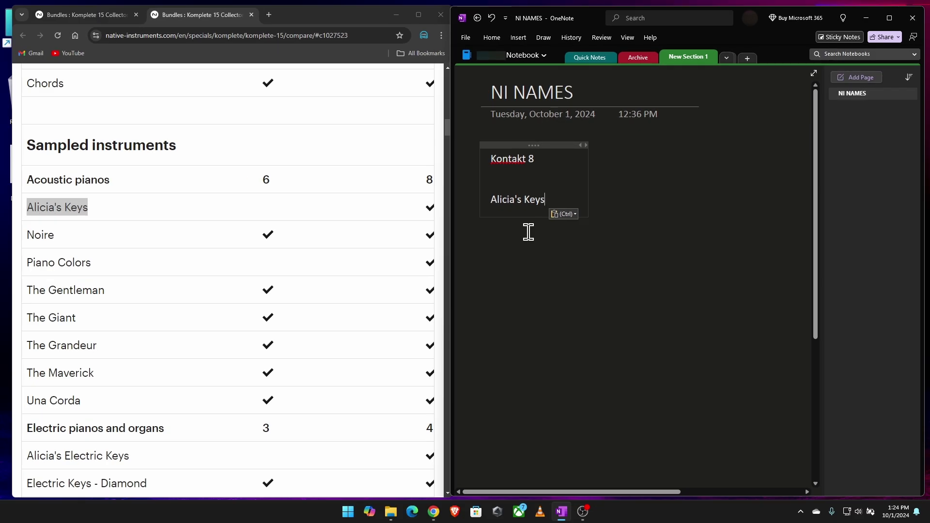
pyautogui.press('BackSpace')
pyautogui.press('BackSpace')
pyautogui.press('BackSpace')
pyautogui.press('BackSpace')
pyautogui.press('BackSpace')
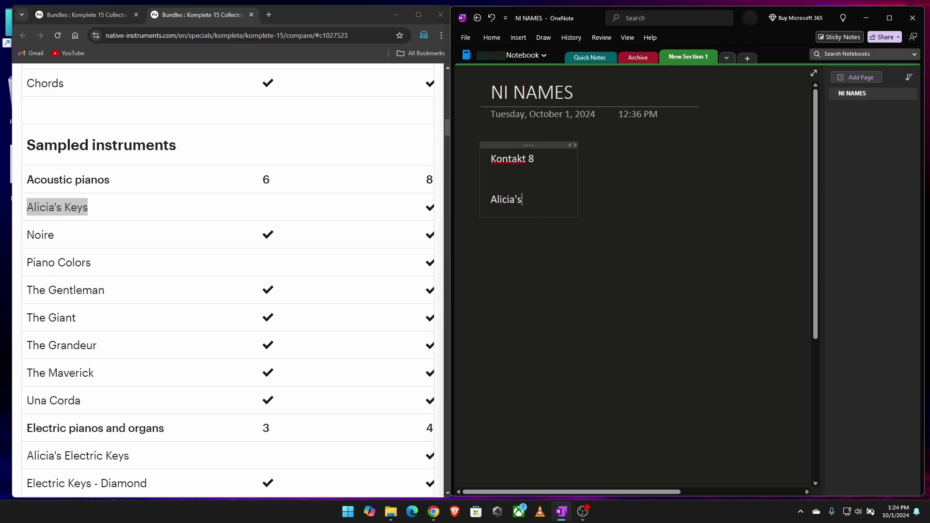
pyautogui.press('BackSpace')
pyautogui.press('BackSpace')
pyautogui.hotkey('ctrl', 'v')
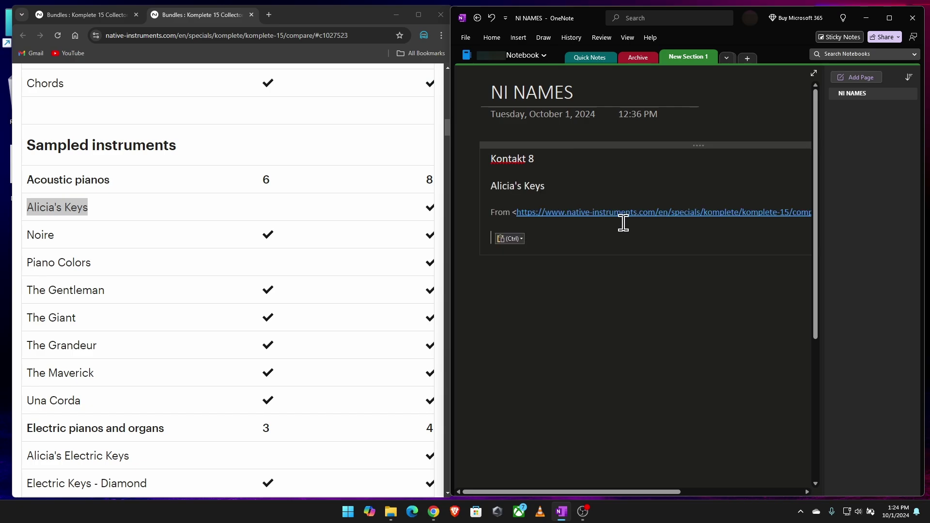
pyautogui.hotkey('ctrl', 'z')
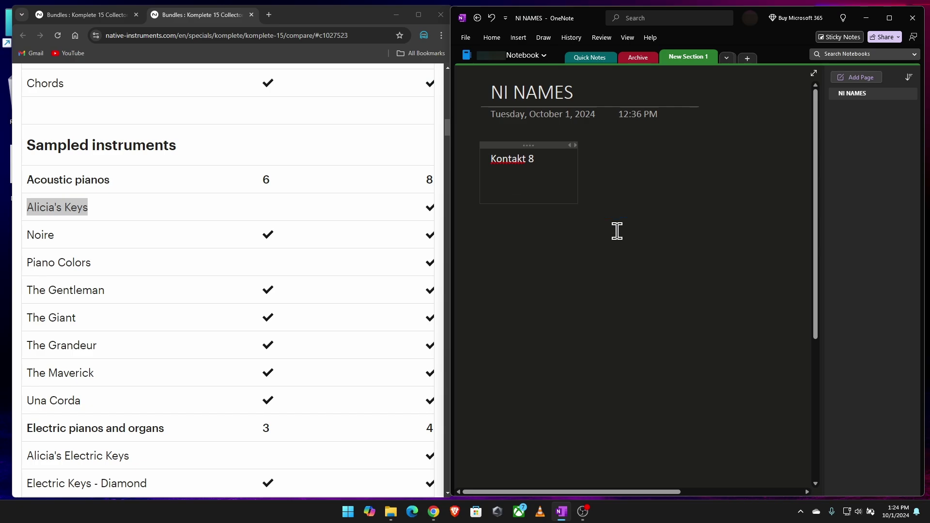
# - Copy Alicia's Keys and paste it under Kontakt 8
pyautogui.scroll(-2, 88, 111)
pyautogui.moveTo(89, 111); pyautogui.dragTo(33, 109)
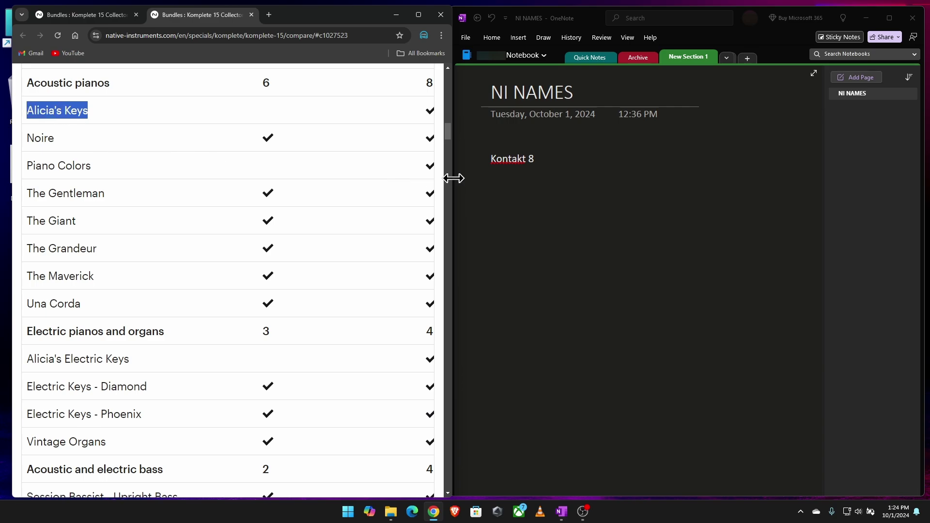
pyautogui.click(492, 197)
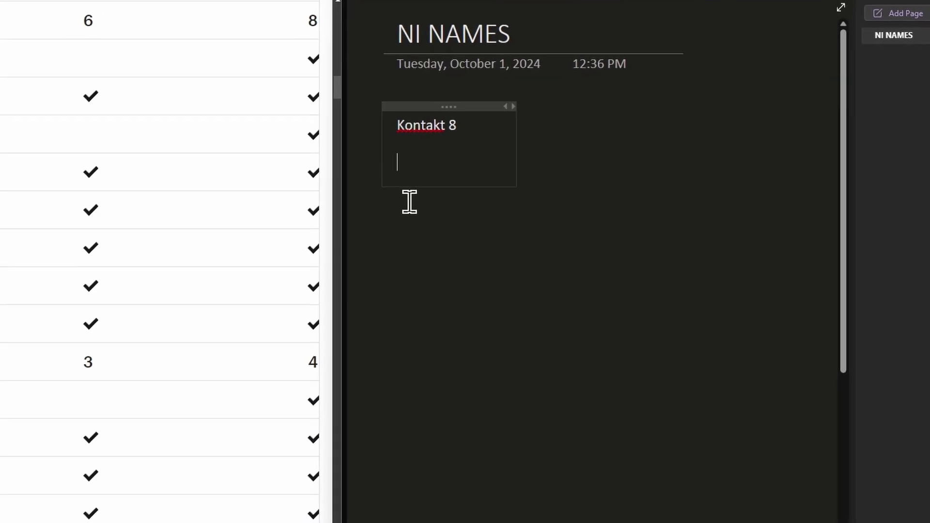
pyautogui.hotkey('ctrl', 'v')
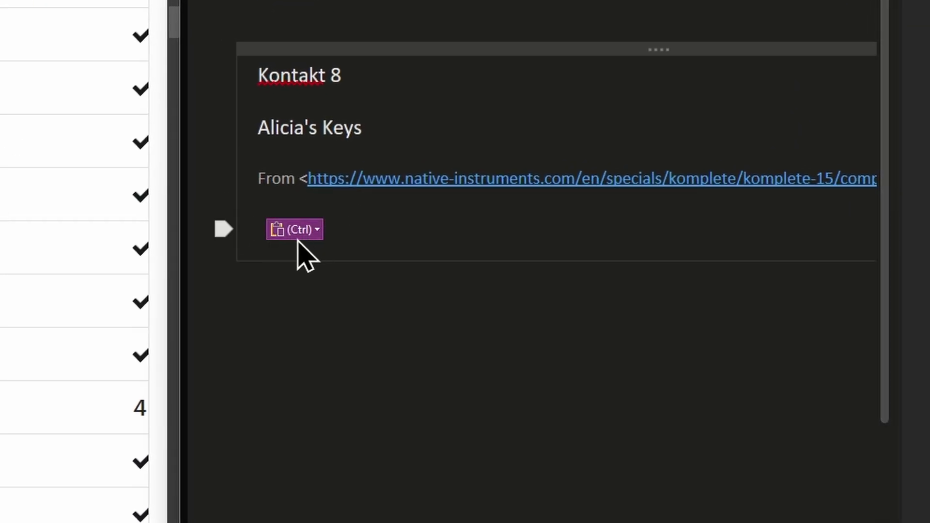
# - Keep Alicia's Keys as text only and make Keep Text Only the default paste
pyautogui.click(317, 231)
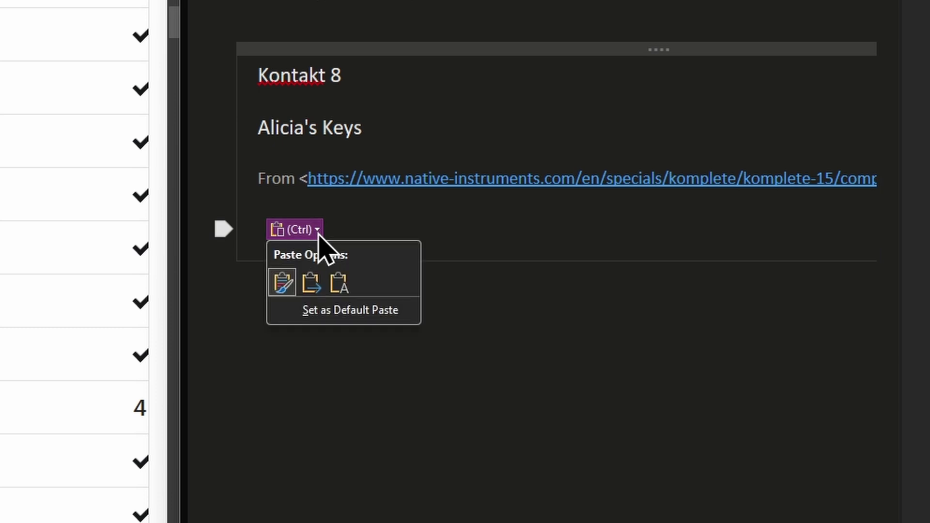
pyautogui.click(345, 280)
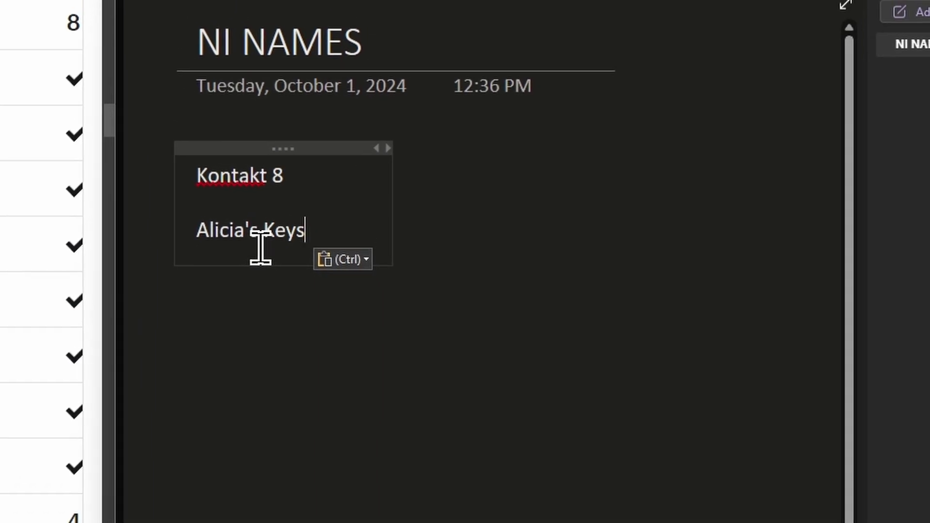
pyautogui.click(363, 262)
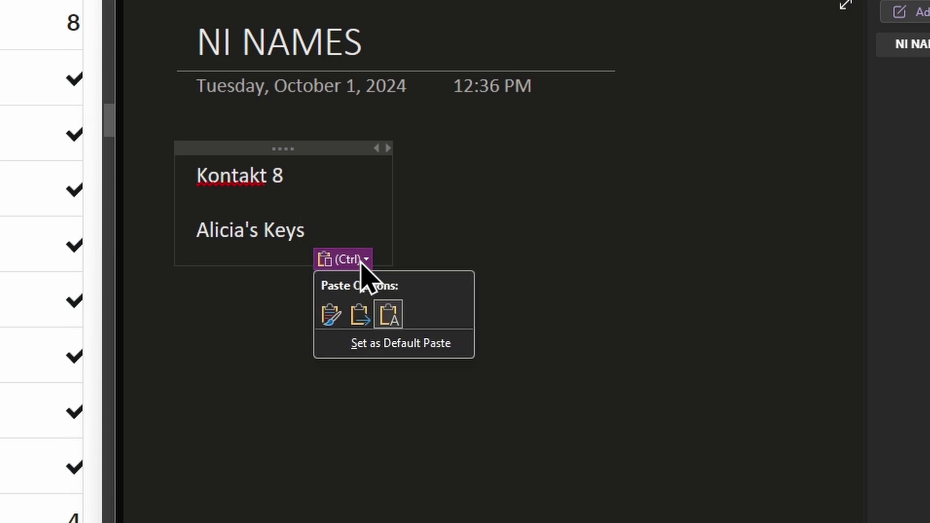
pyautogui.click(410, 354)
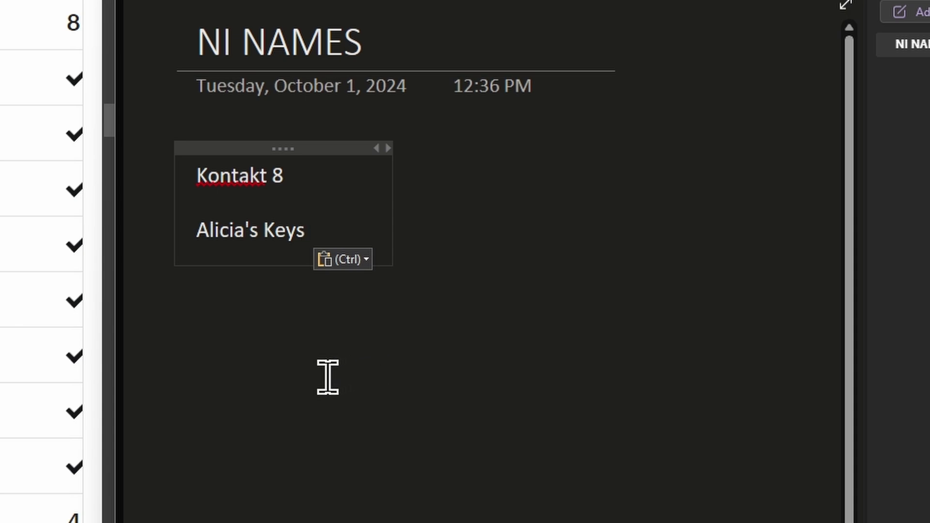
pyautogui.press('Return')
pyautogui.press('Return')
pyautogui.press('Return')
pyautogui.press('Return')
pyautogui.press('Return')
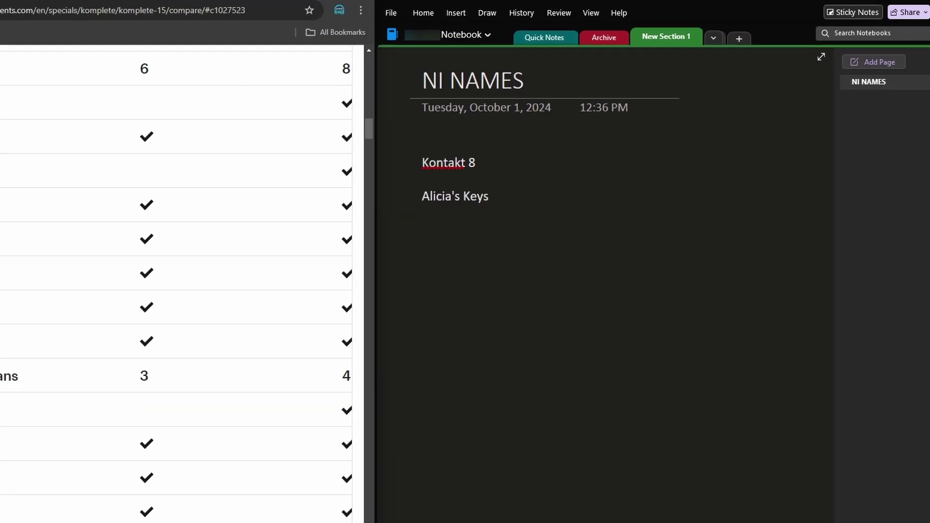
# - Paste Noire and then Piano Colors on lines below Alicia's Keys
pyautogui.doubleClick(35, 139)
pyautogui.hotkey('ctrl', 'c')
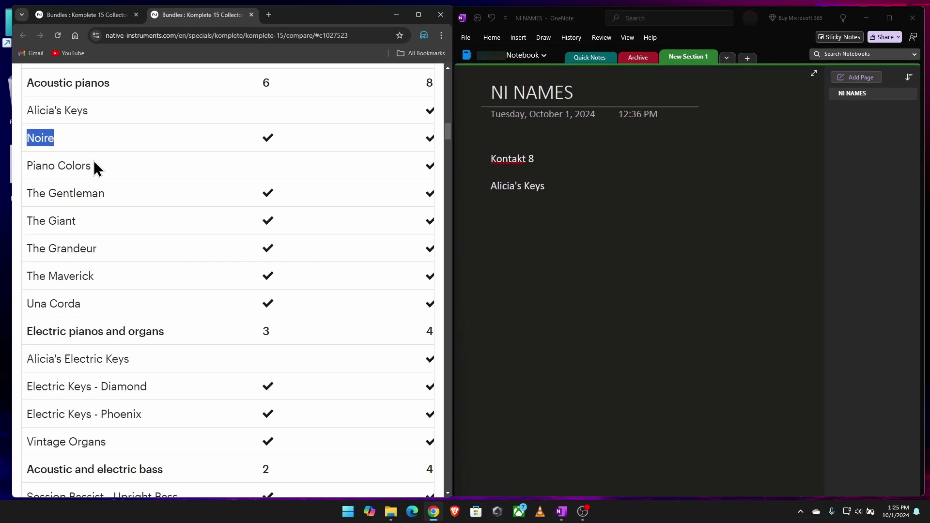
pyautogui.click(508, 229)
pyautogui.hotkey('ctrl', 'v')
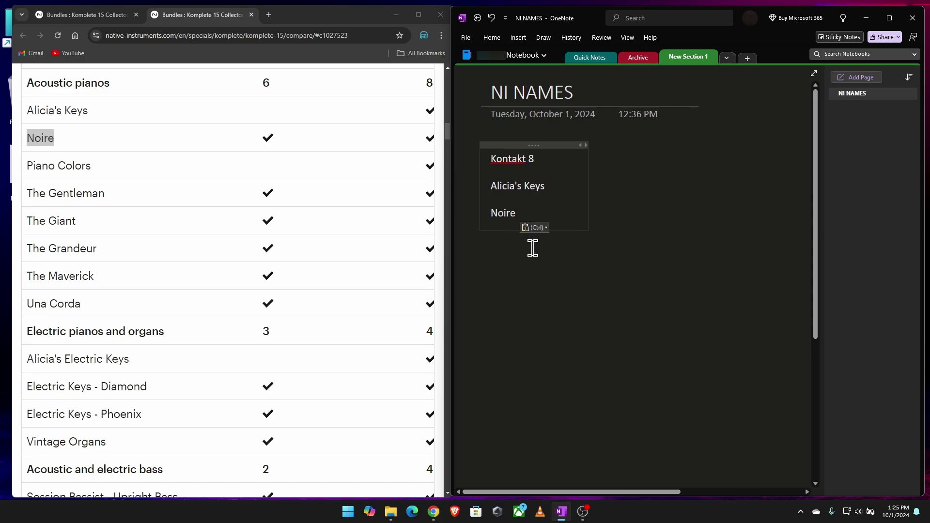
pyautogui.moveTo(105, 168); pyautogui.dragTo(37, 163)
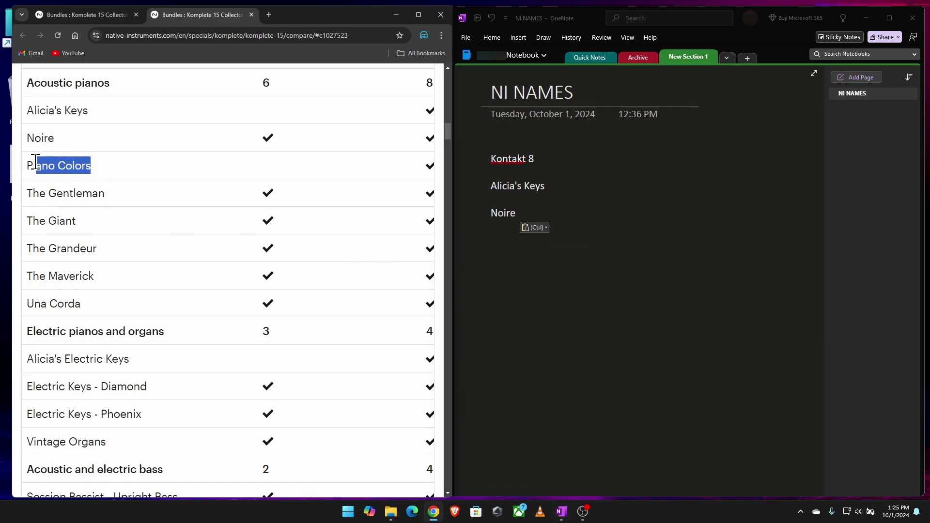
pyautogui.hotkey('ctrl', 'c')
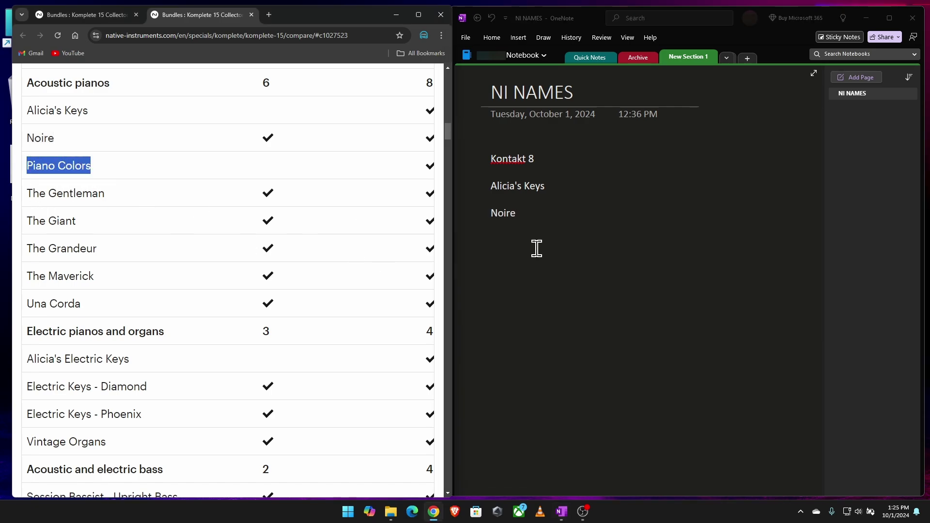
pyautogui.click(504, 242)
pyautogui.hotkey('ctrl', 'v')
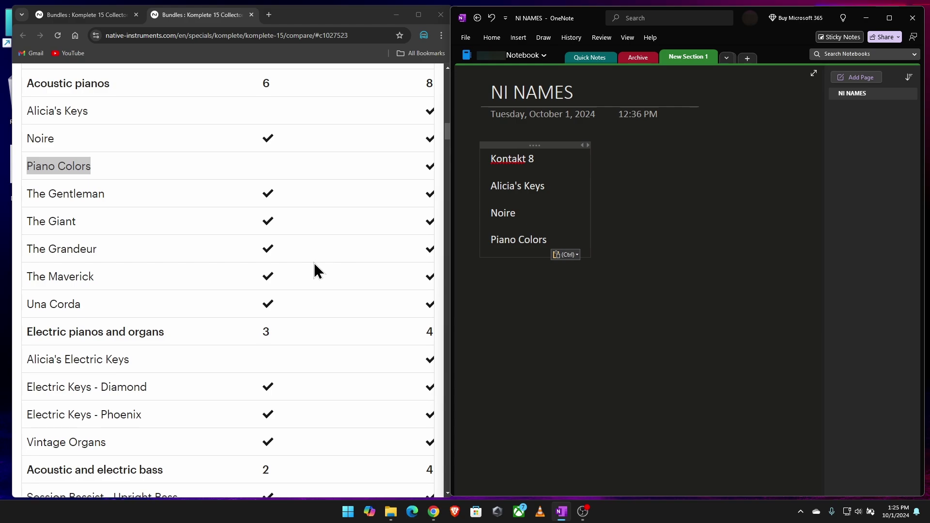
pyautogui.scroll(20, 313, 263)
# - Paste the intro paragraph's last sentence below Piano Colors, then undo it
pyautogui.click(244, 193)
pyautogui.moveTo(243, 193); pyautogui.dragTo(382, 210)
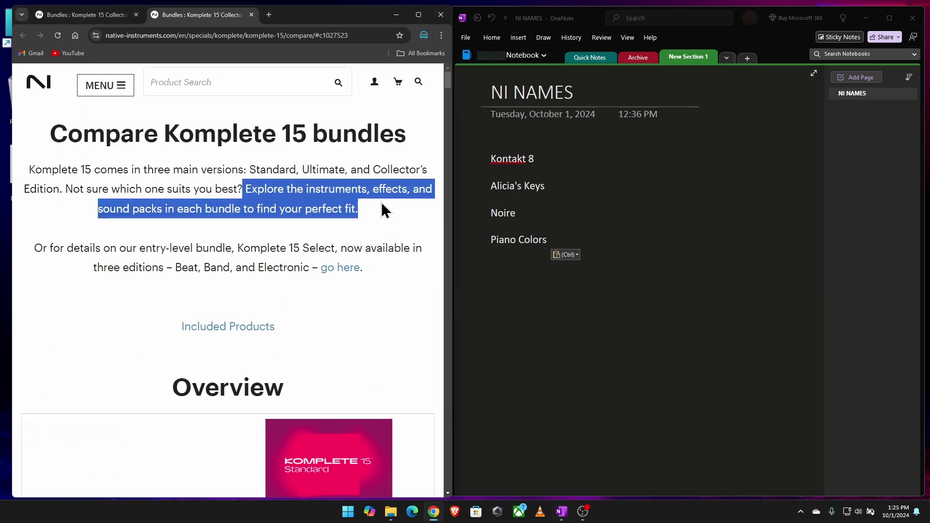
pyautogui.click(509, 295)
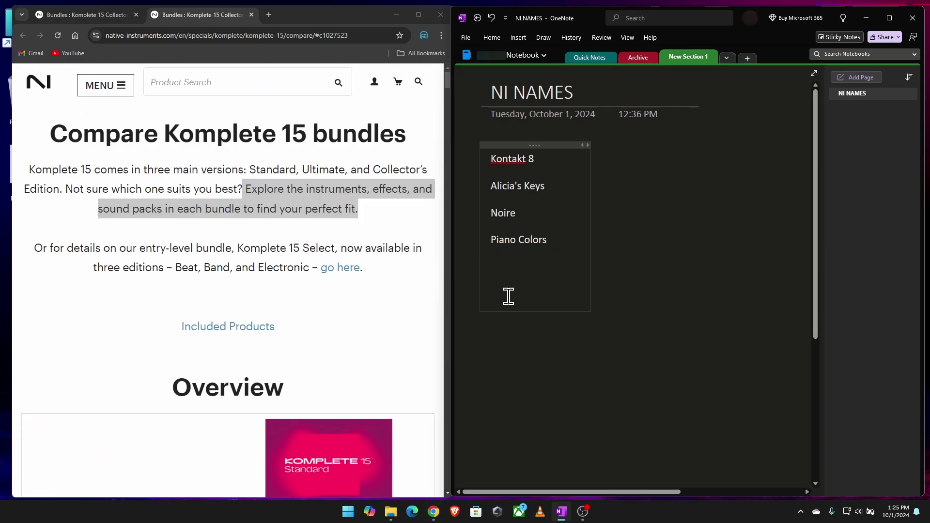
pyautogui.hotkey('ctrl', 'v')
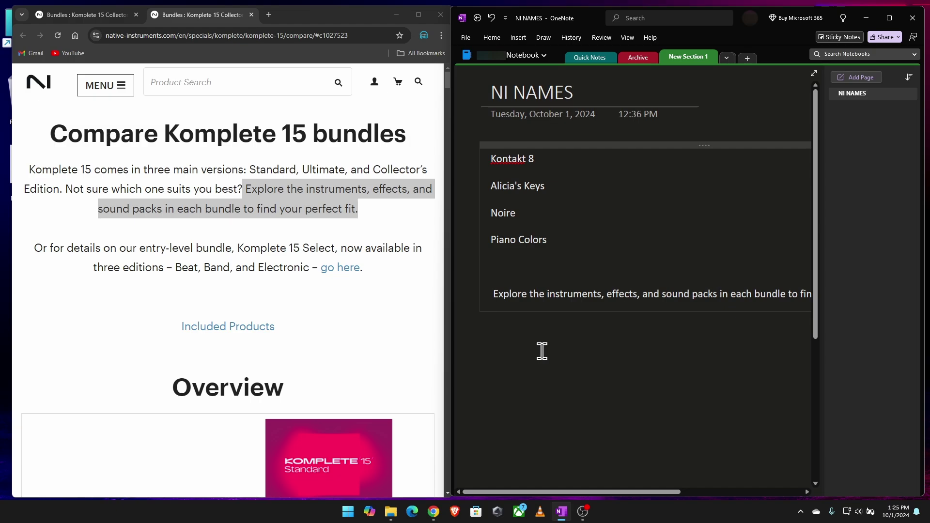
pyautogui.press('BackSpace')
pyautogui.hotkey('ctrl', 'z')
pyautogui.hotkey('ctrl', 'z')
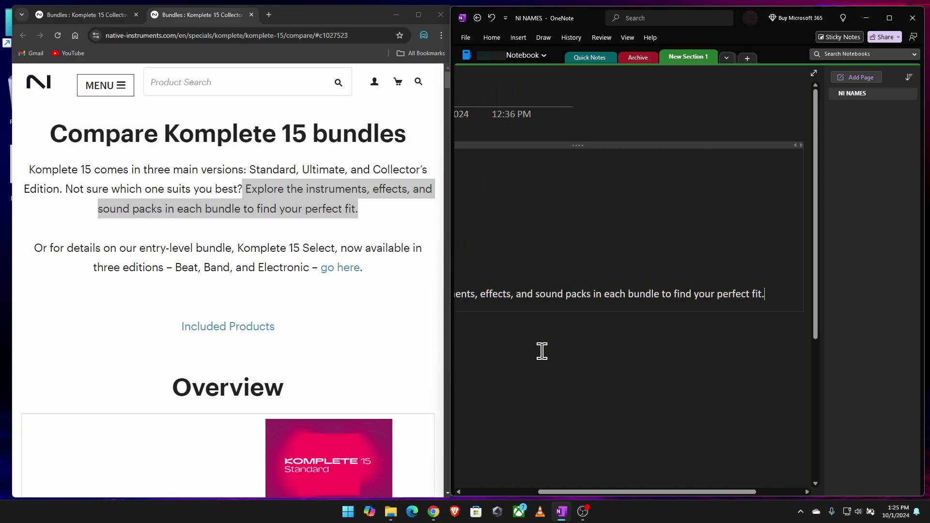
pyautogui.scroll(-15, 193, 256)
# - Copy the ten guitar names down to Session Ukulele and paste them below Piano Colors
pyautogui.scroll(-17, 158, 269)
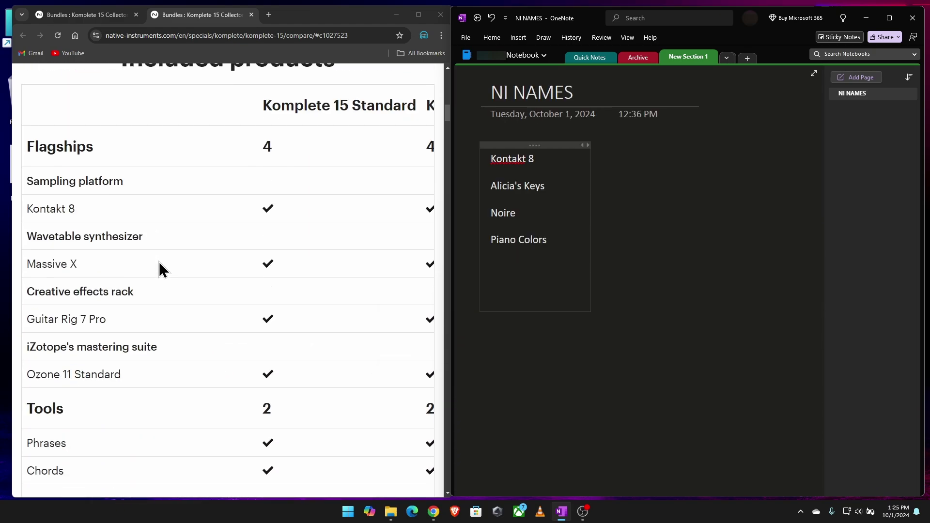
pyautogui.scroll(1, 158, 269)
pyautogui.click(86, 241)
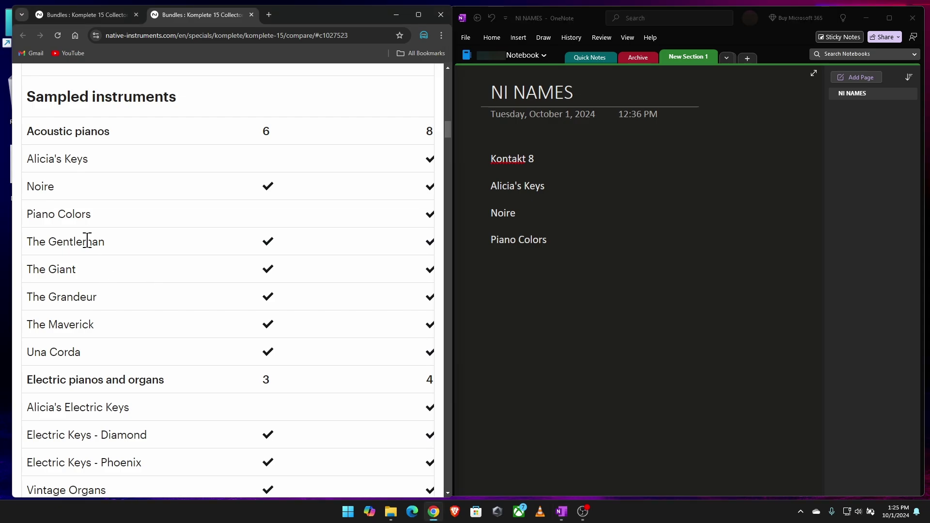
pyautogui.click(66, 241)
pyautogui.scroll(-5, 120, 252)
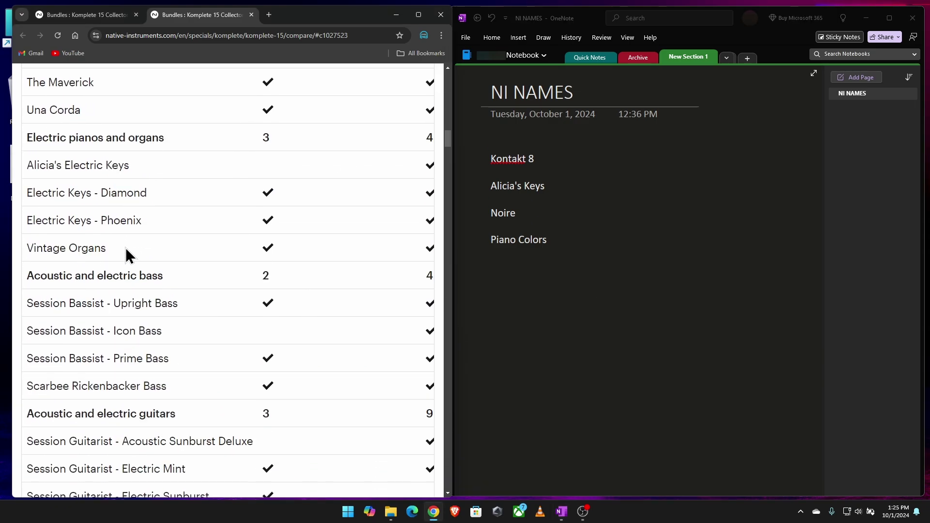
pyautogui.scroll(-5, 98, 308)
pyautogui.moveTo(29, 193); pyautogui.dragTo(234, 447)
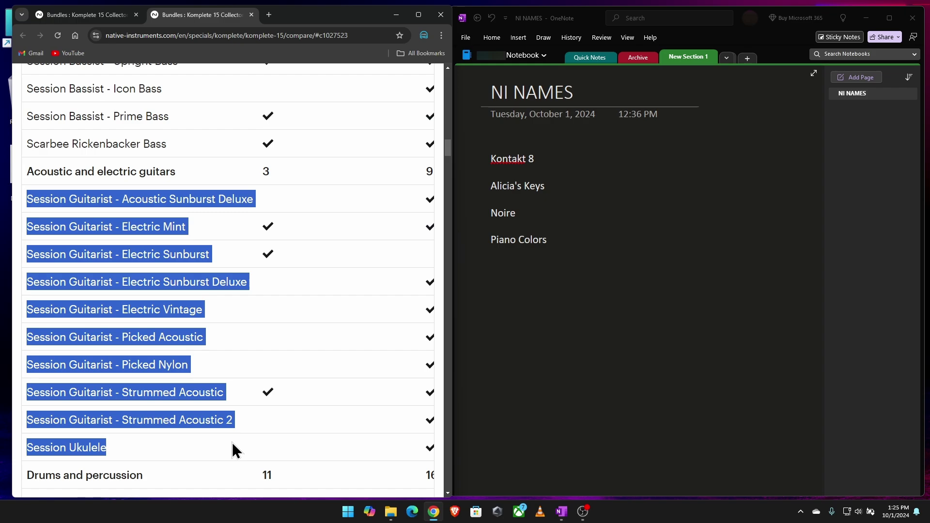
pyautogui.click(503, 277)
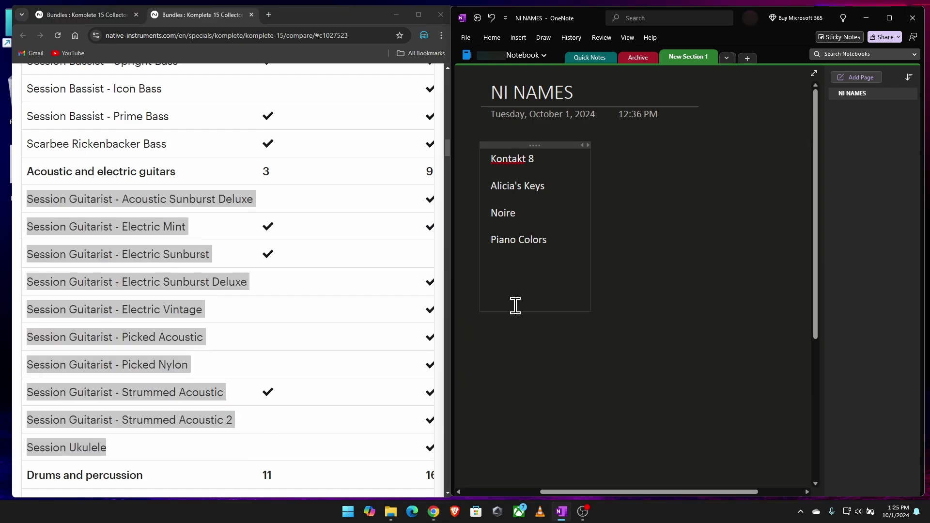
pyautogui.hotkey('ctrl', 'v')
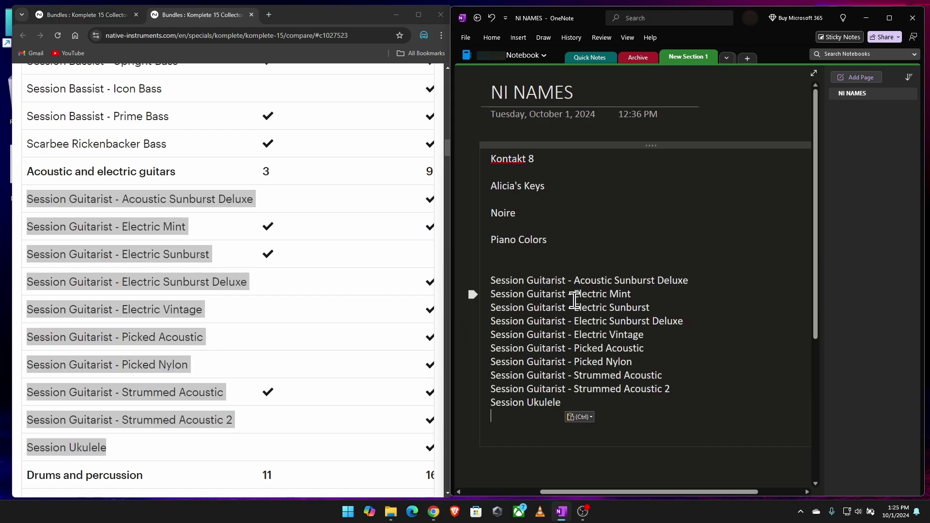
# - Add a blank line after Acoustic Sunburst Deluxe, Electric Mint, Electric Sunburst, and the other guitar names through Session Ukulele
pyautogui.click(697, 280)
pyautogui.press('Return')
pyautogui.click(644, 308)
pyautogui.press('Return')
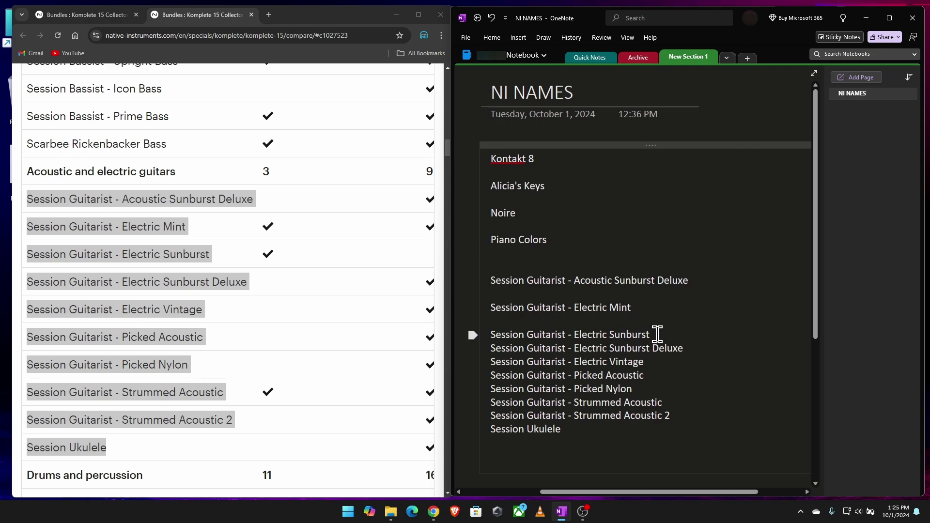
pyautogui.click(656, 334)
pyautogui.press('Return')
pyautogui.click(687, 361)
pyautogui.press('Return')
pyautogui.click(656, 387)
pyautogui.press('Return')
pyautogui.click(655, 417)
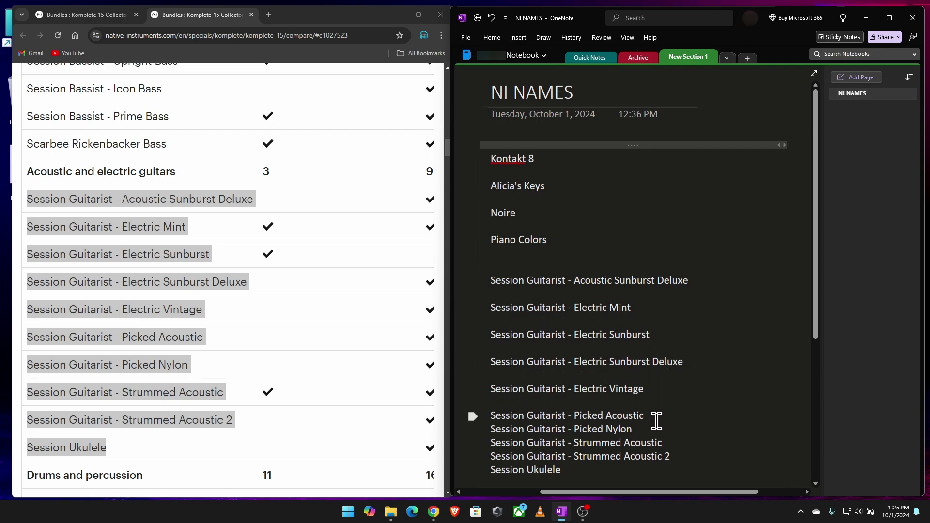
pyautogui.press('Return')
pyautogui.click(645, 441)
pyautogui.press('Return')
pyautogui.scroll(-5, 671, 258)
pyautogui.click(567, 184)
pyautogui.press('Return')
# - Copy 40's Very Own Drums and paste it onto the empty page area
pyautogui.scroll(-3, 571, 187)
pyautogui.scroll(-1, 228, 296)
pyautogui.scroll(-5, 112, 317)
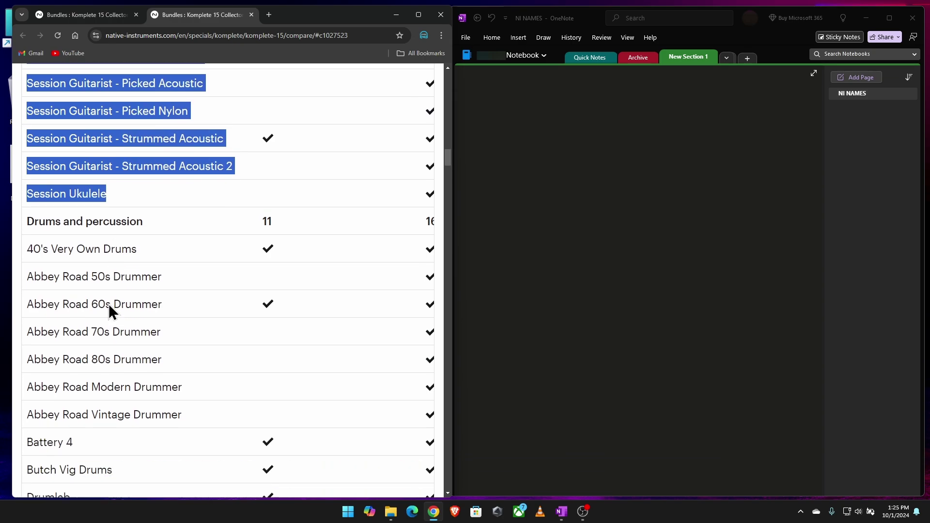
pyautogui.moveTo(137, 212); pyautogui.dragTo(37, 212)
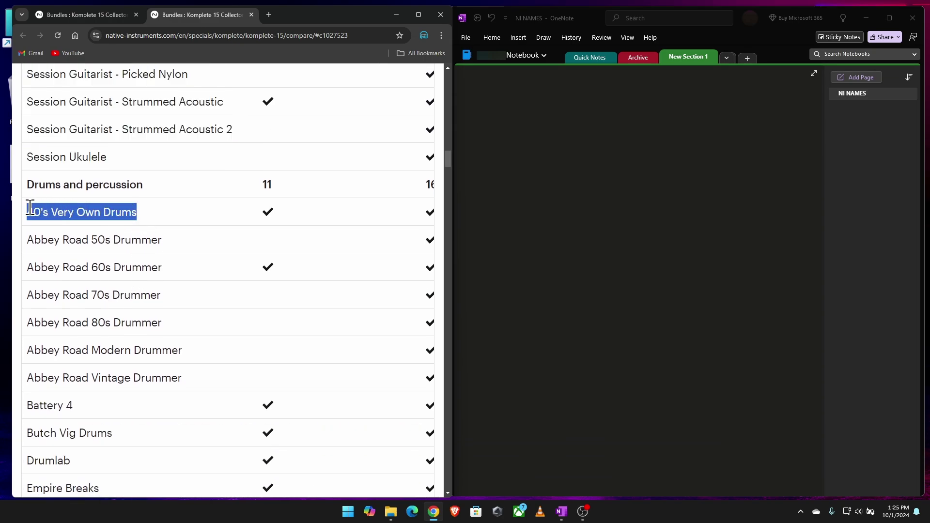
pyautogui.click(491, 212)
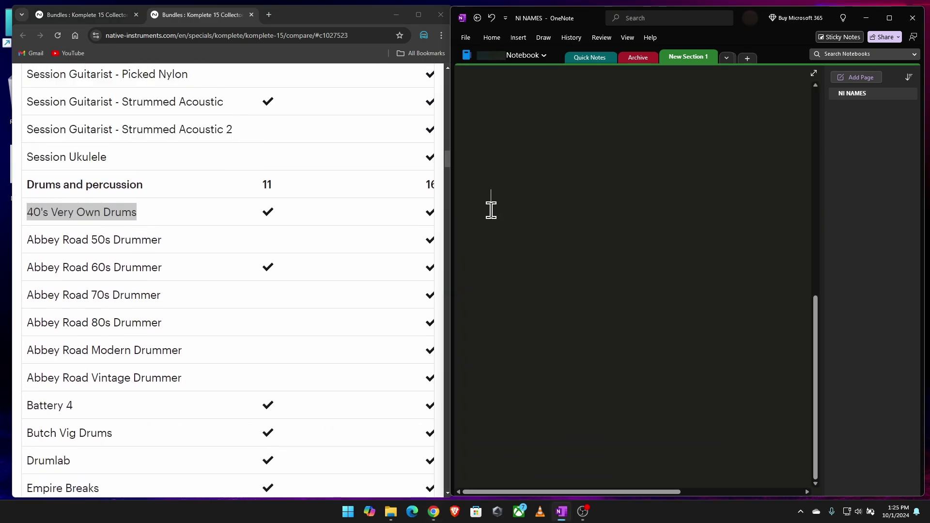
pyautogui.hotkey('ctrl', 'v')
# - Set the pasted name to Keep Source Formatting, keeping its From link
pyautogui.click(618, 211)
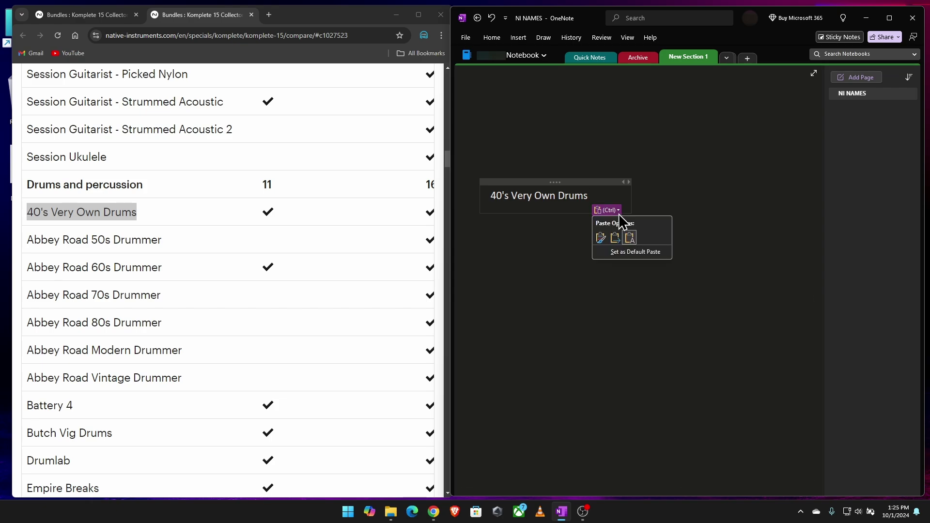
pyautogui.click(601, 238)
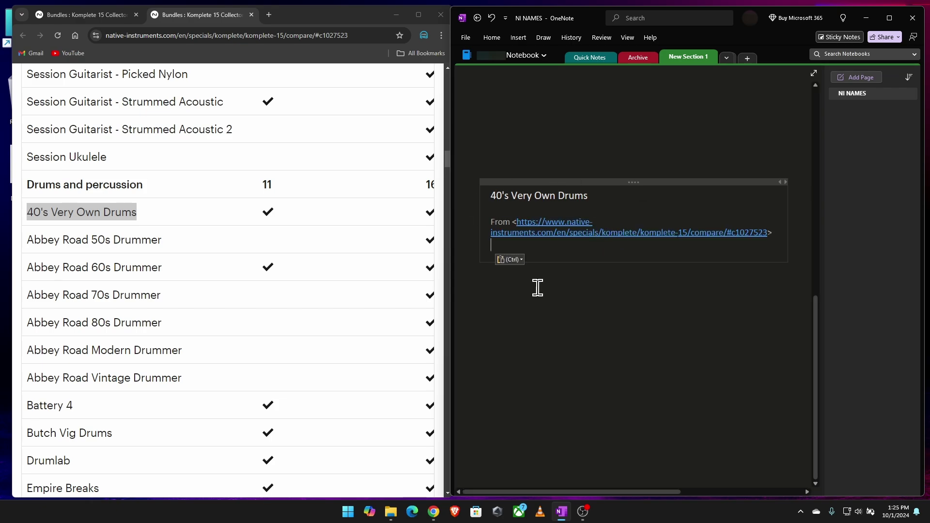
pyautogui.click(511, 259)
pyautogui.press('Escape')
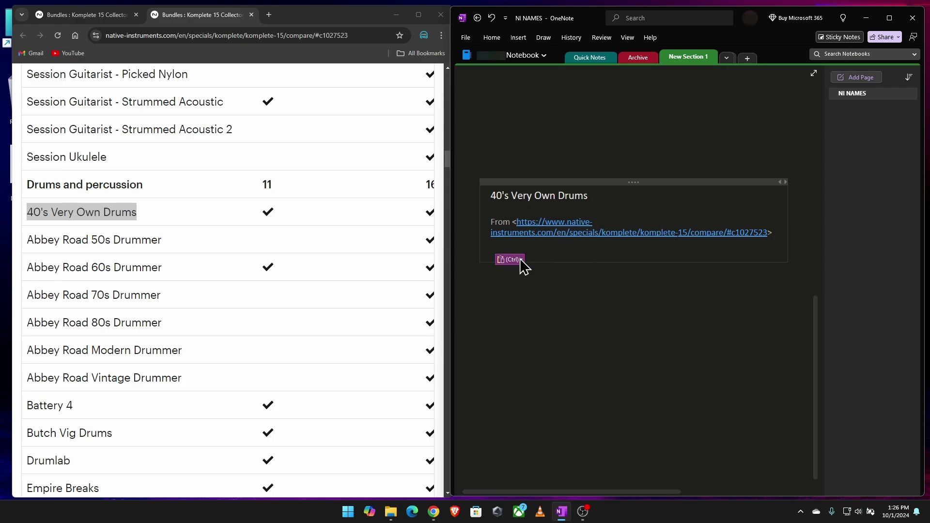
pyautogui.click(560, 325)
# - Paste Abbey Road 70s Drummer as text only and set Keep Text Only as default paste
pyautogui.moveTo(161, 294); pyautogui.dragTo(34, 295)
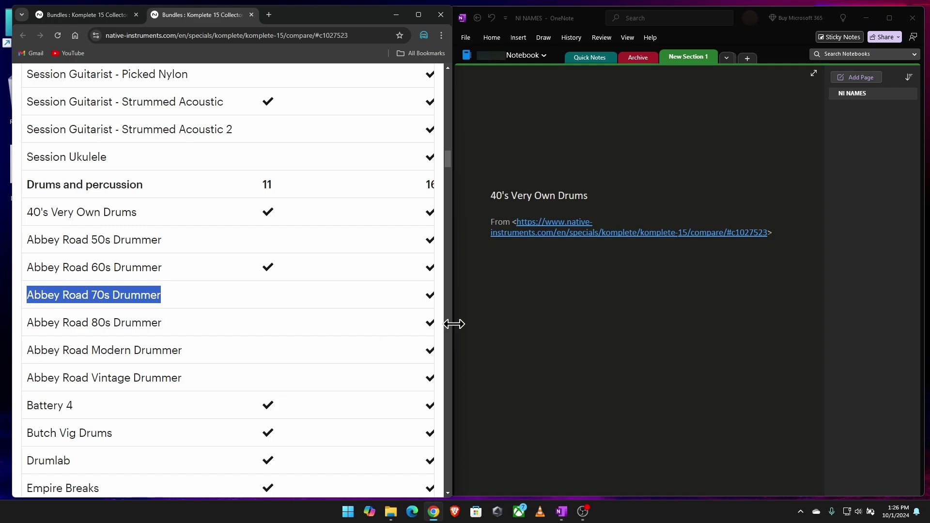
pyautogui.click(494, 304)
pyautogui.hotkey('ctrl', 'v')
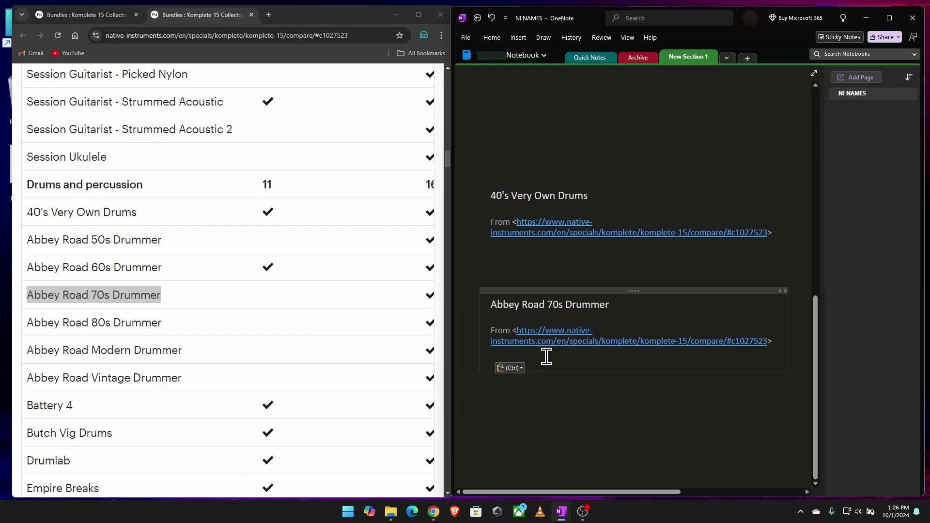
pyautogui.click(521, 367)
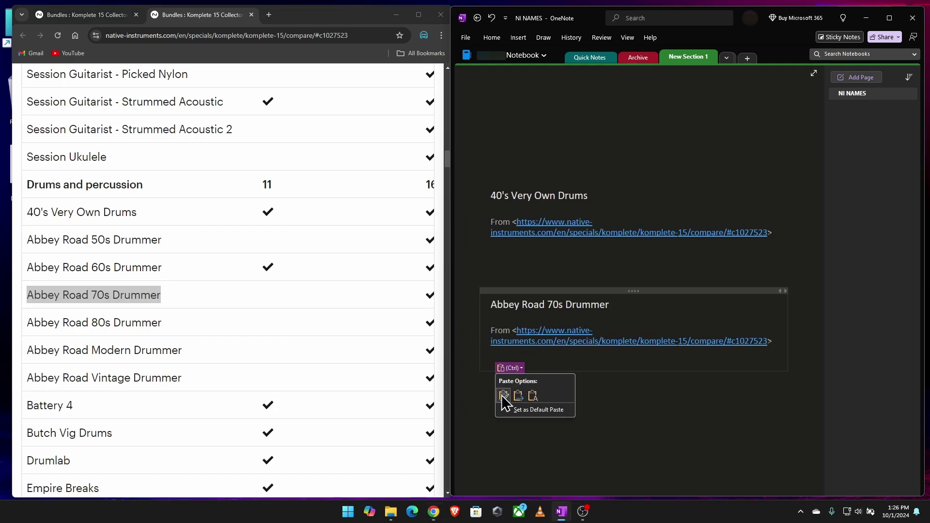
pyautogui.click(530, 393)
pyautogui.click(636, 322)
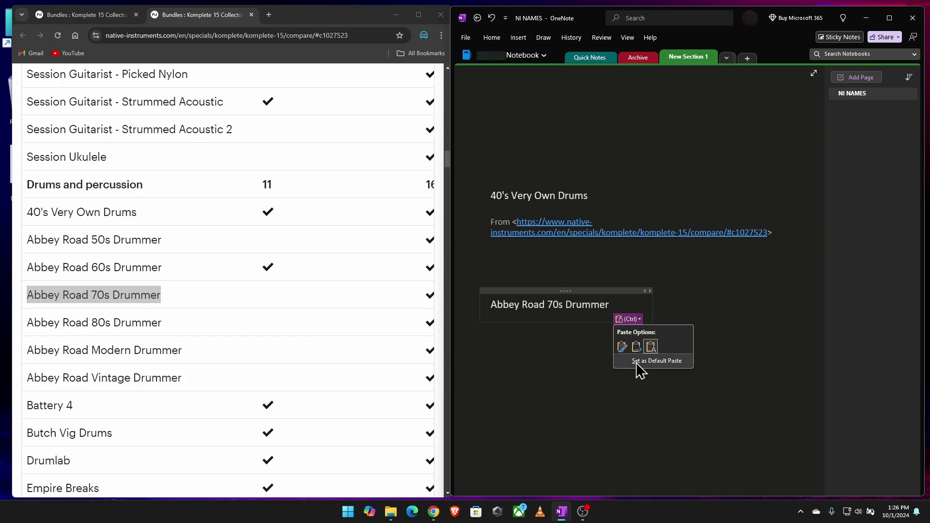
pyautogui.click(544, 364)
# - Paste the twelve drum names, Abbey Road 80s Drummer through Studio Drummer, below it
pyautogui.scroll(-3, 544, 363)
pyautogui.scroll(-3, 99, 298)
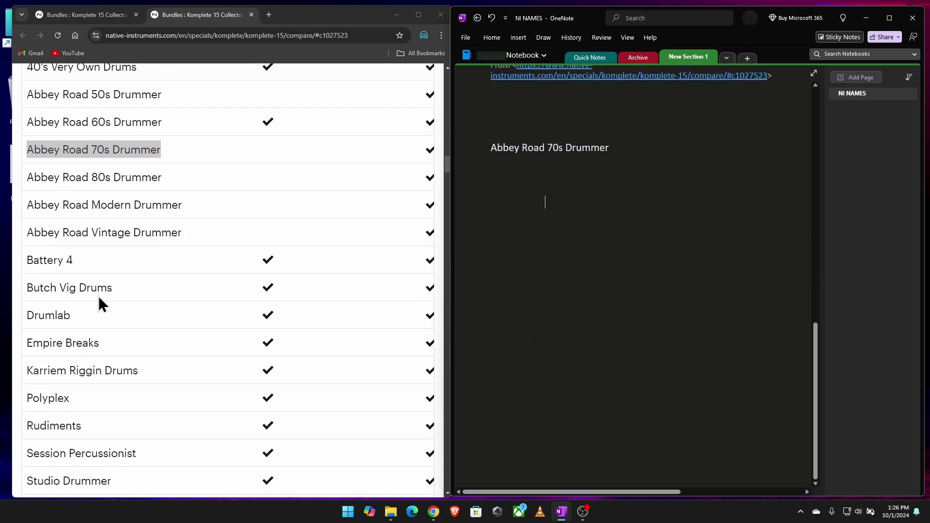
pyautogui.click(28, 178)
pyautogui.moveTo(27, 177); pyautogui.dragTo(196, 467)
pyautogui.hotkey('ctrl', 'c')
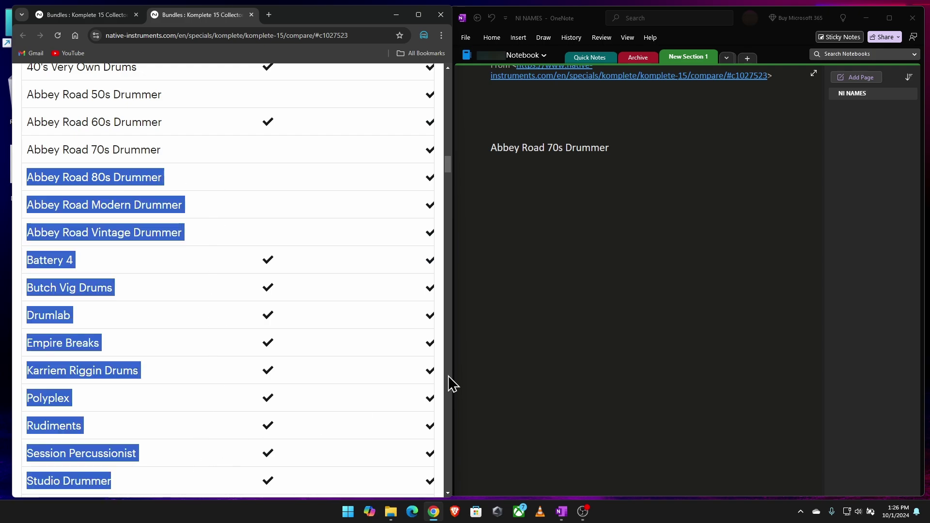
pyautogui.click(503, 221)
pyautogui.hotkey('ctrl', 'v')
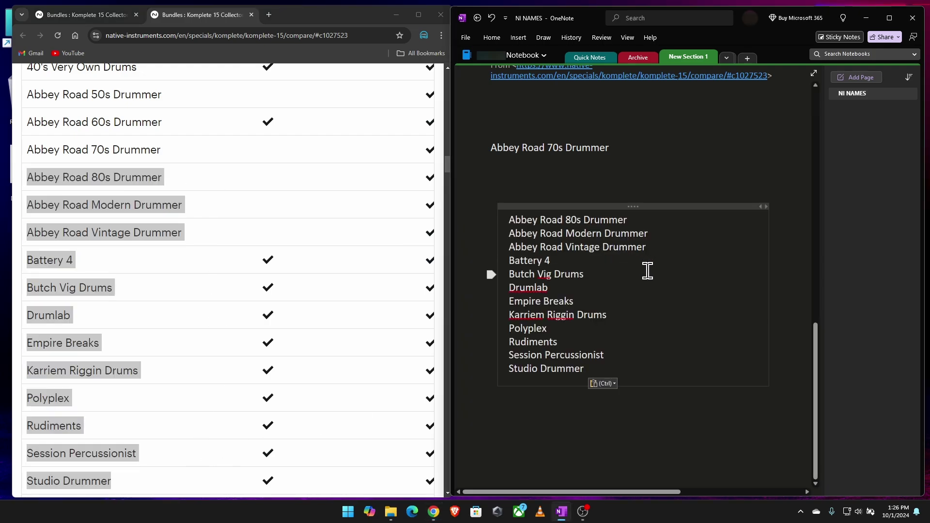